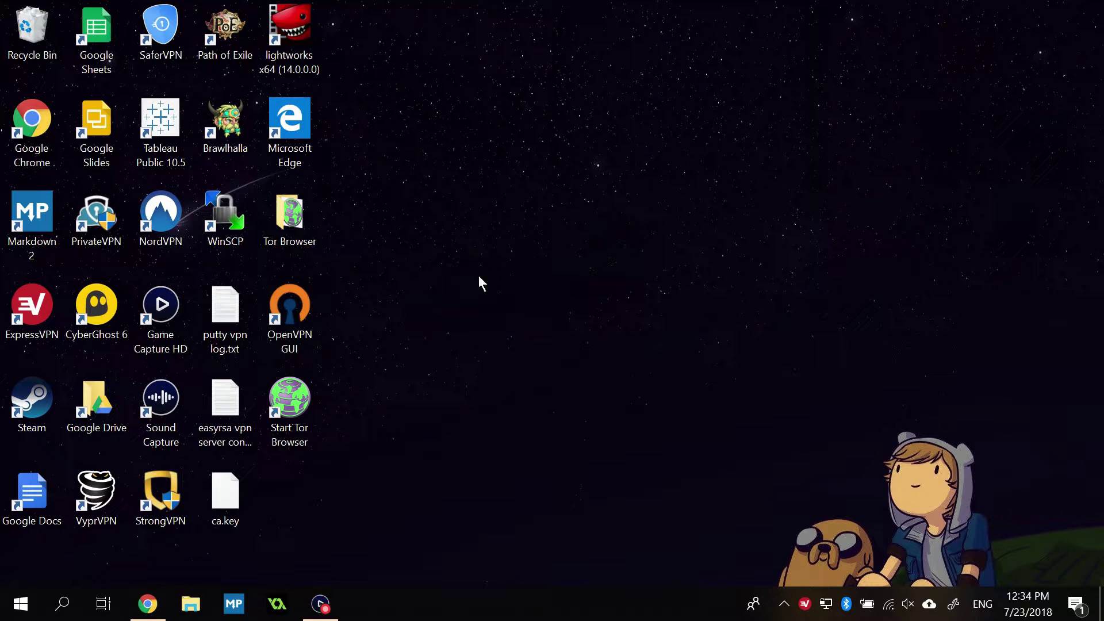
Find the mobile hotspot settings by searching 'hotspot' and switch Mobile hotspot On
left_click(62, 608)
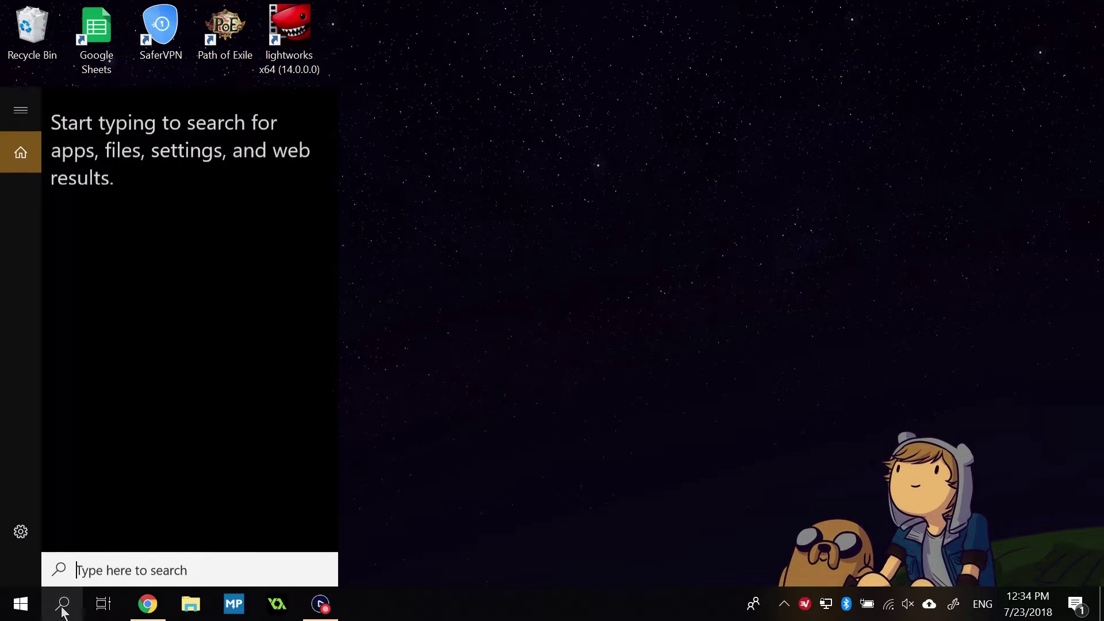
type("hotspot")
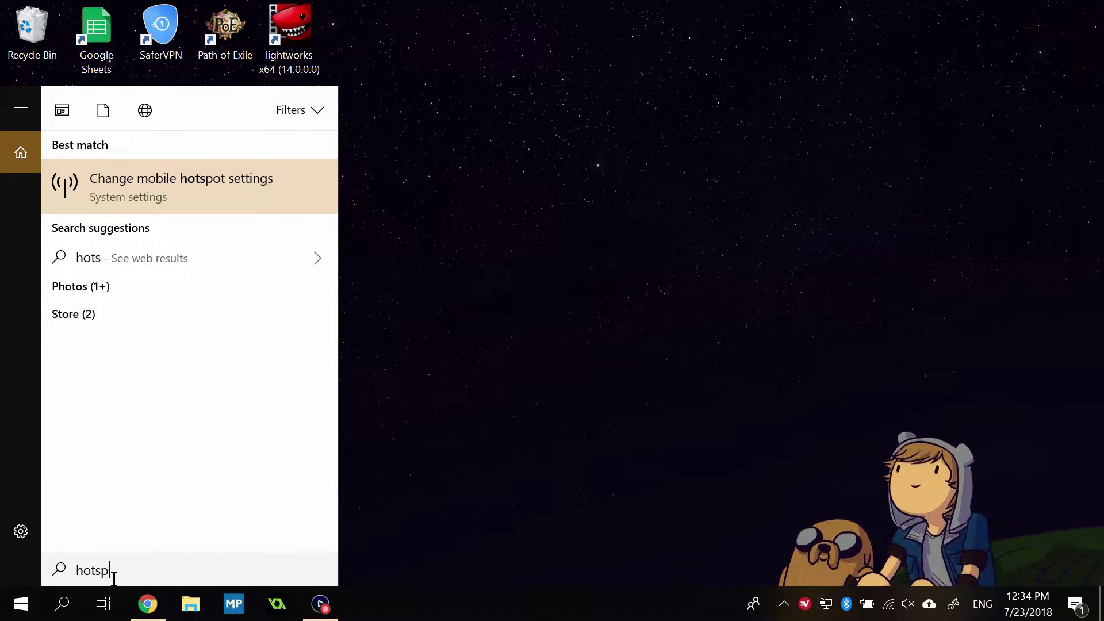
left_click(206, 183)
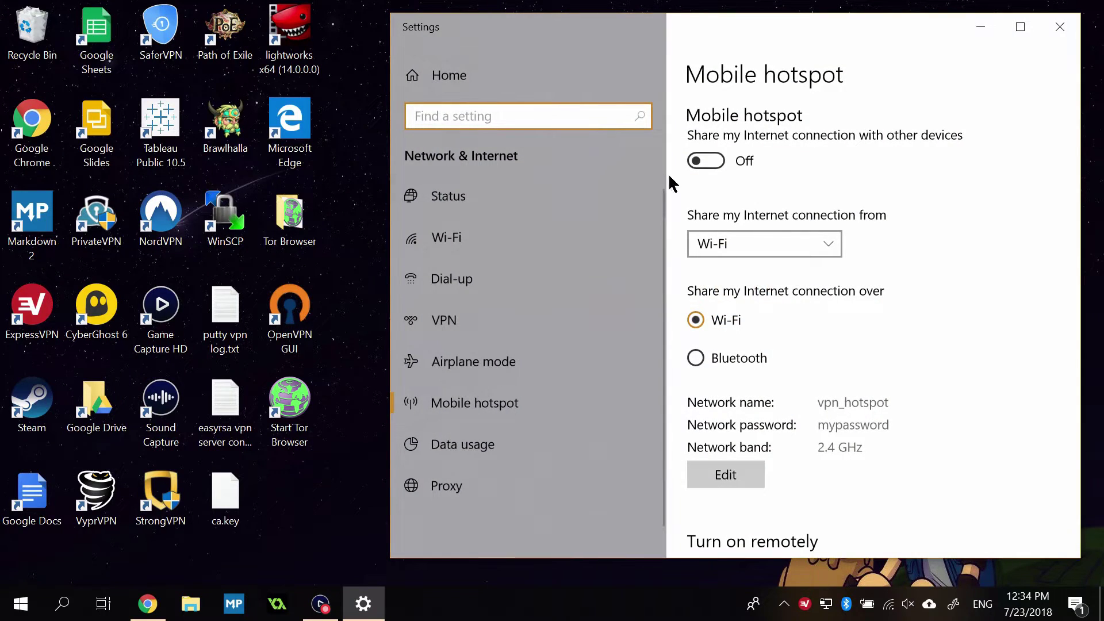
left_click(713, 164)
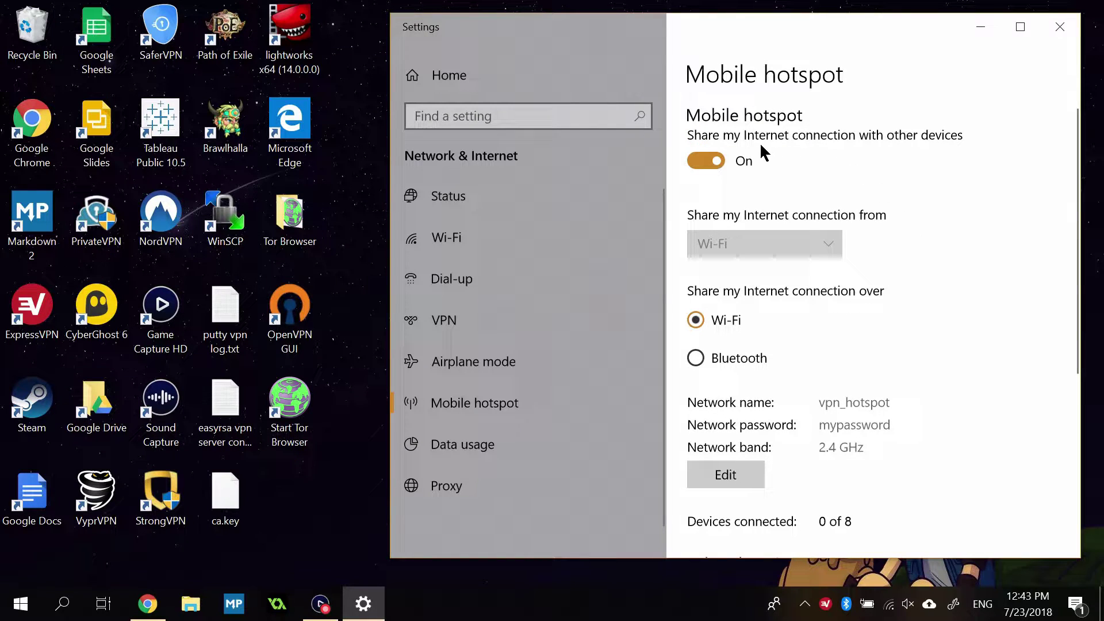
scroll(939, 328, "down", 2)
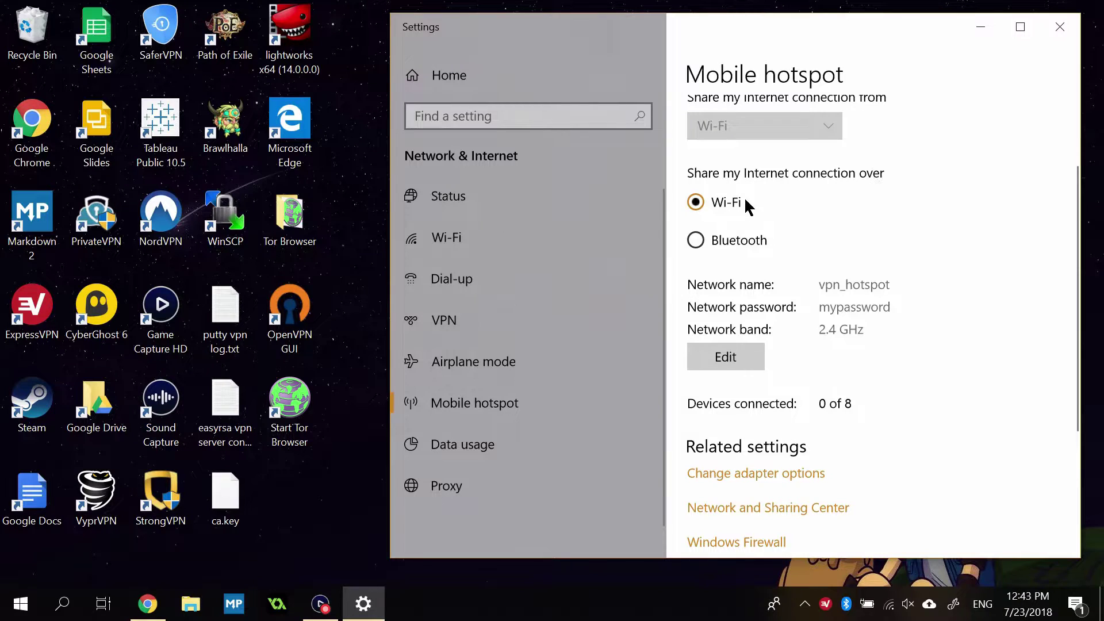
left_click(731, 358)
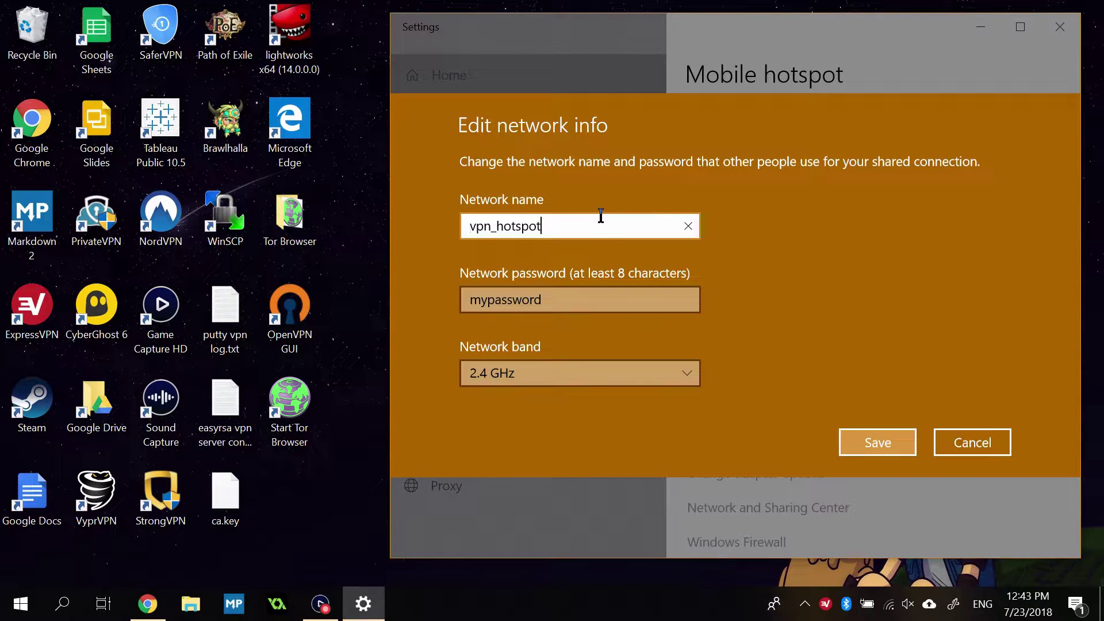
Check the hotspot's network name vpn_hotspot and its current network password
left_click_drag(599, 217, 443, 239)
left_click(586, 298)
left_click_drag(587, 297, 429, 296)
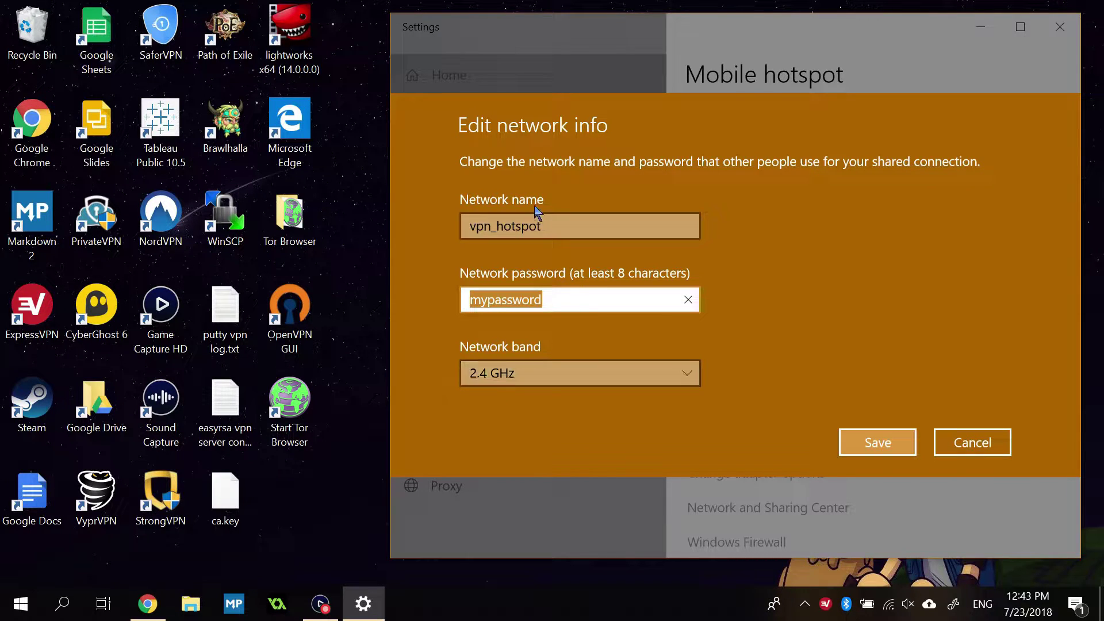
Keep the 2.4 GHz network band and save the hotspot network info
left_click(562, 380)
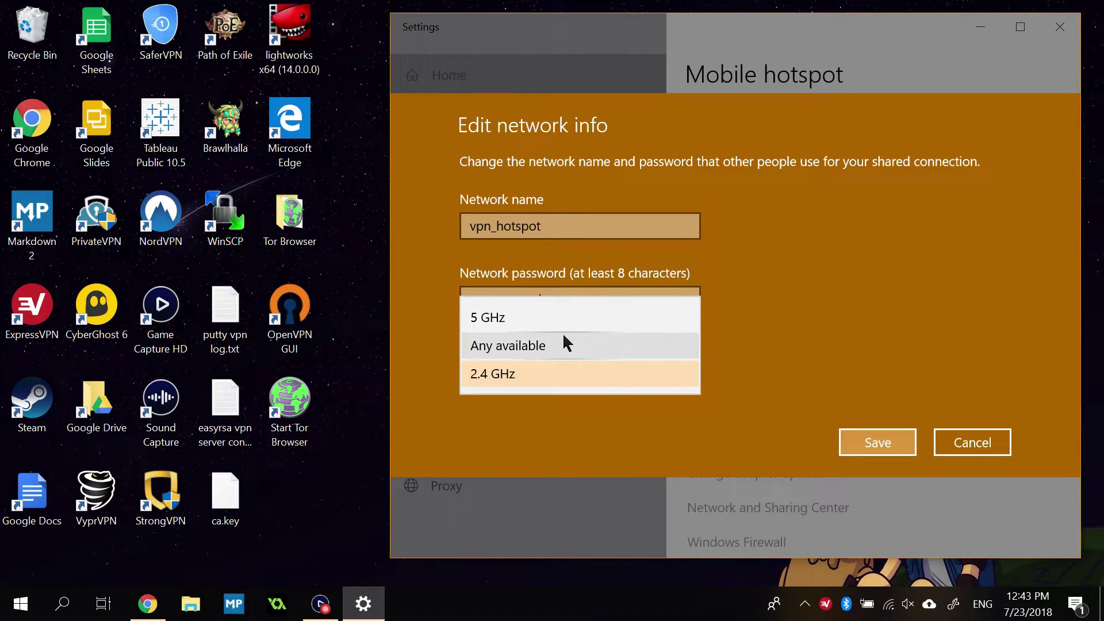
left_click(561, 374)
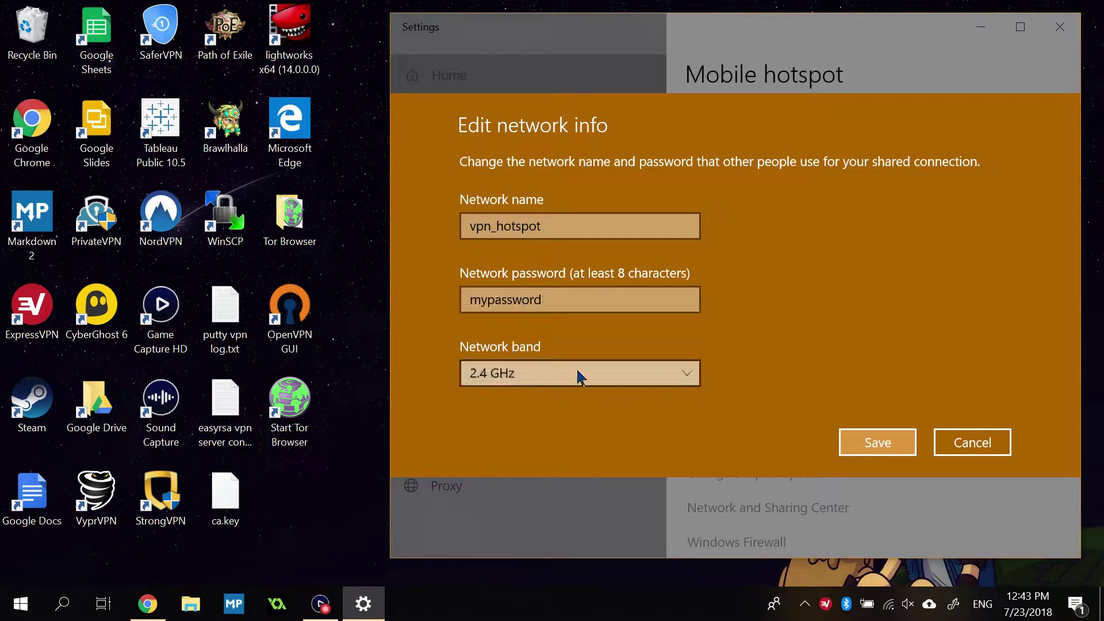
left_click(878, 443)
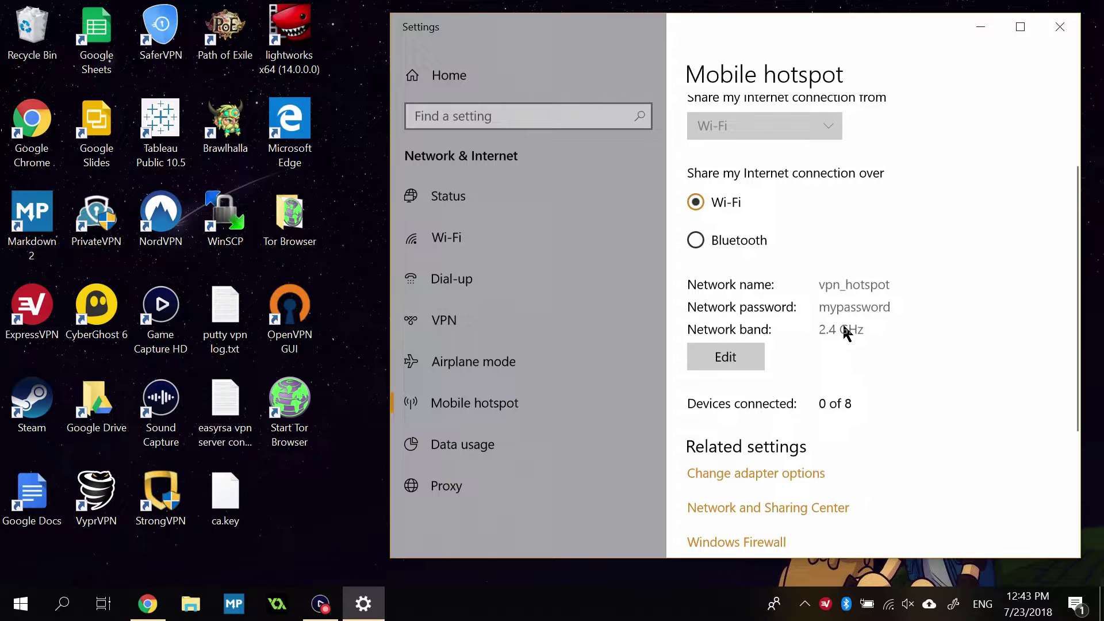
scroll(843, 325, "down", 3)
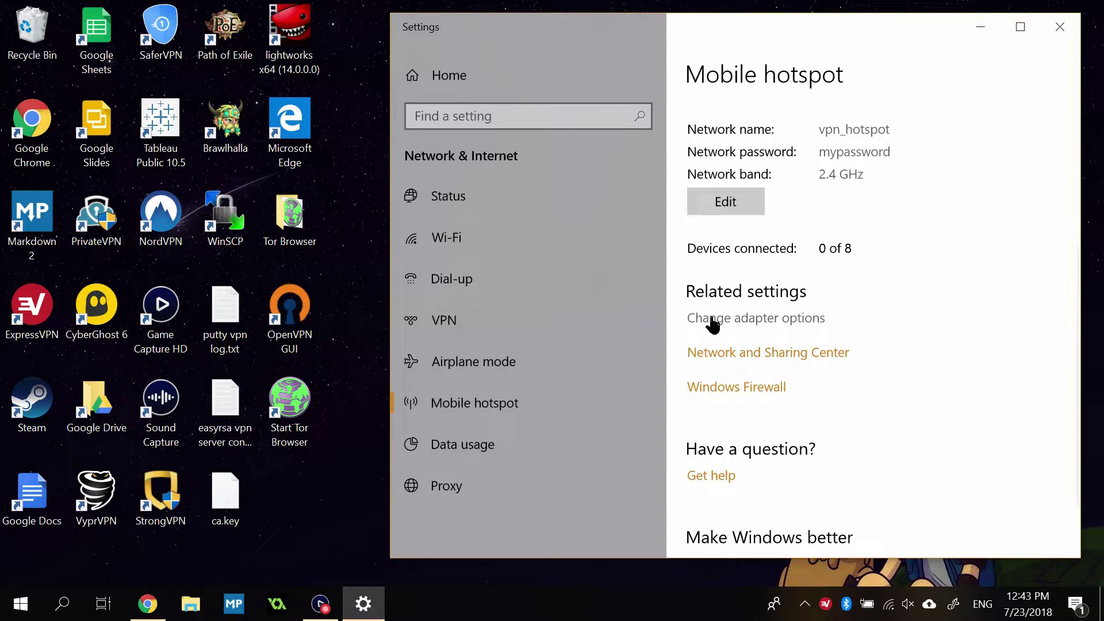
left_click(815, 321)
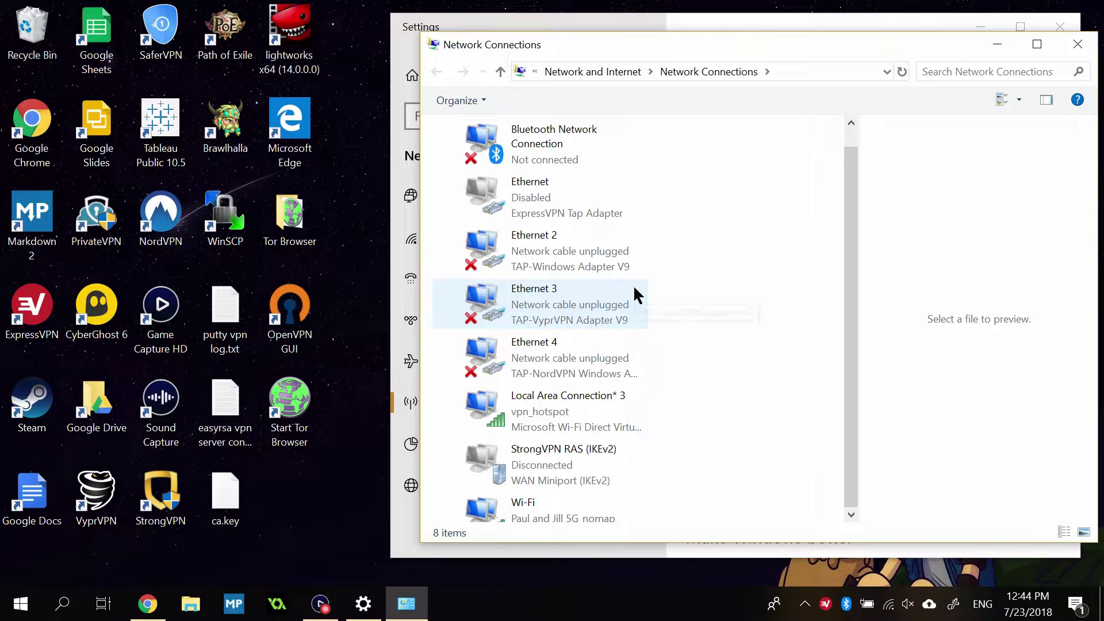
Select Local Area Connection* 3 and the Ethernet (ExpressVPN Tap Adapter) connection in Network Connections
scroll(634, 288, "down", 1)
left_click(565, 381)
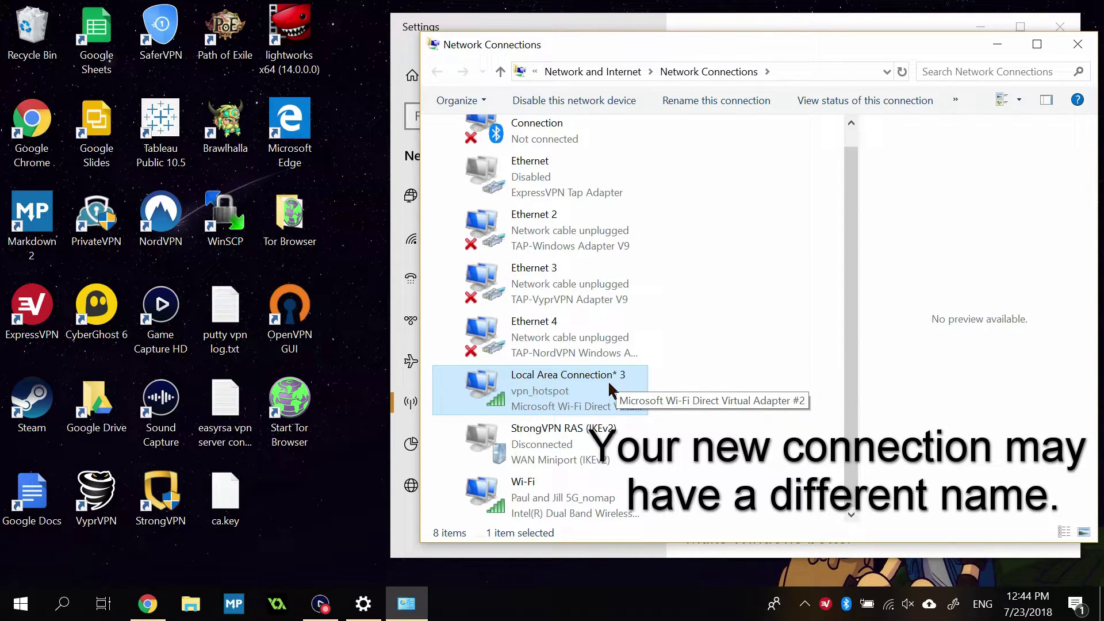
scroll(612, 391, "up", 1)
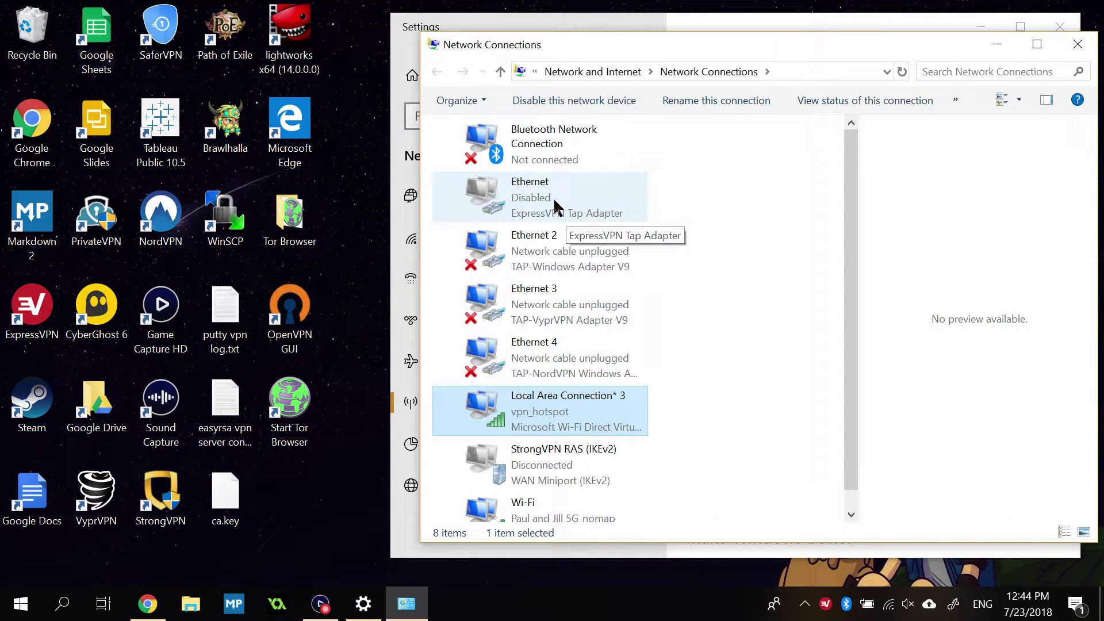
left_click(556, 204)
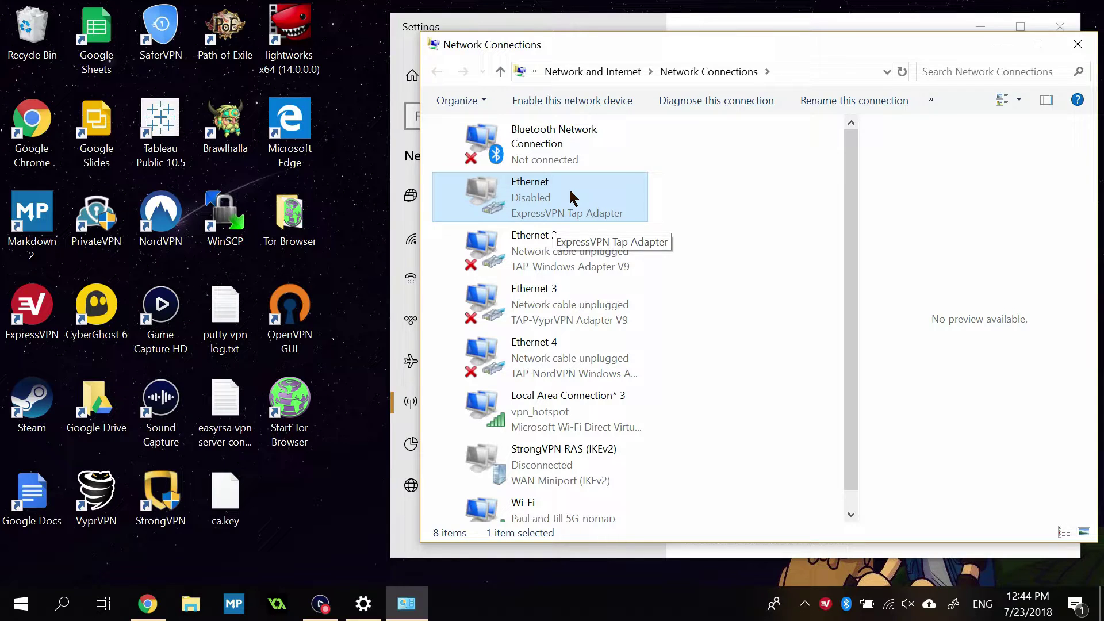
Allow other users to share the ExpressVPN Ethernet connection, with Local Area Connection* 3 as home network
right_click(573, 197)
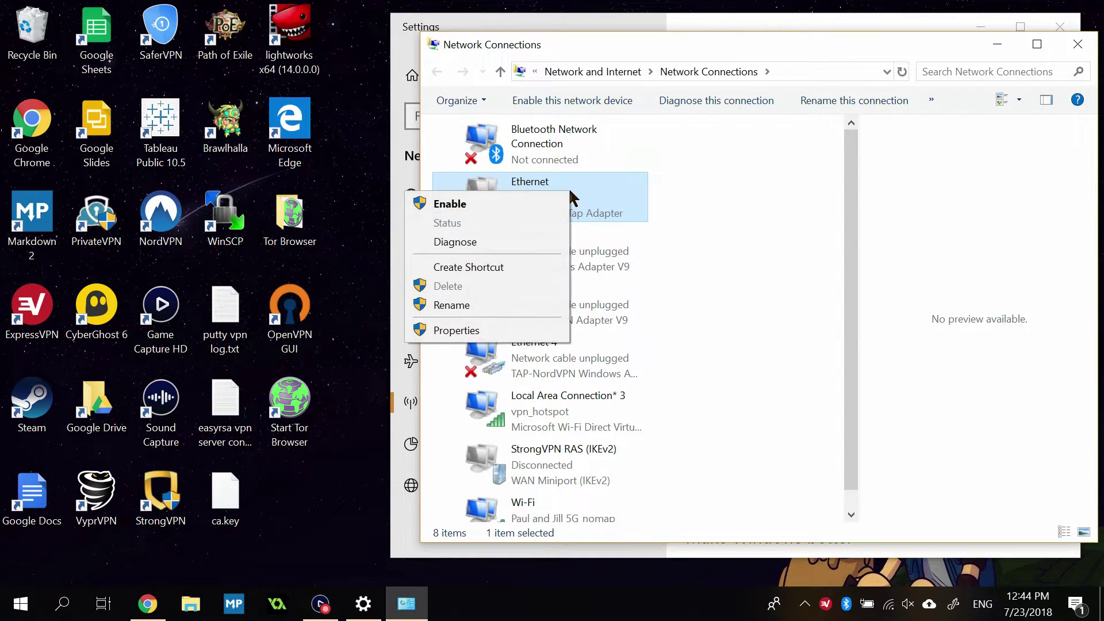
left_click(463, 333)
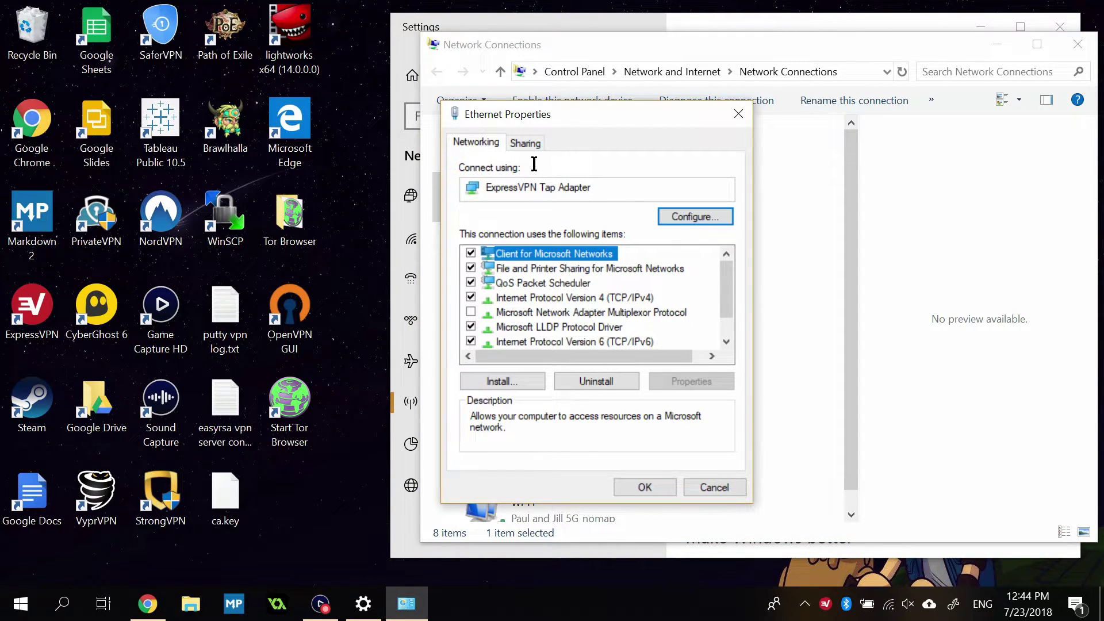
left_click(526, 143)
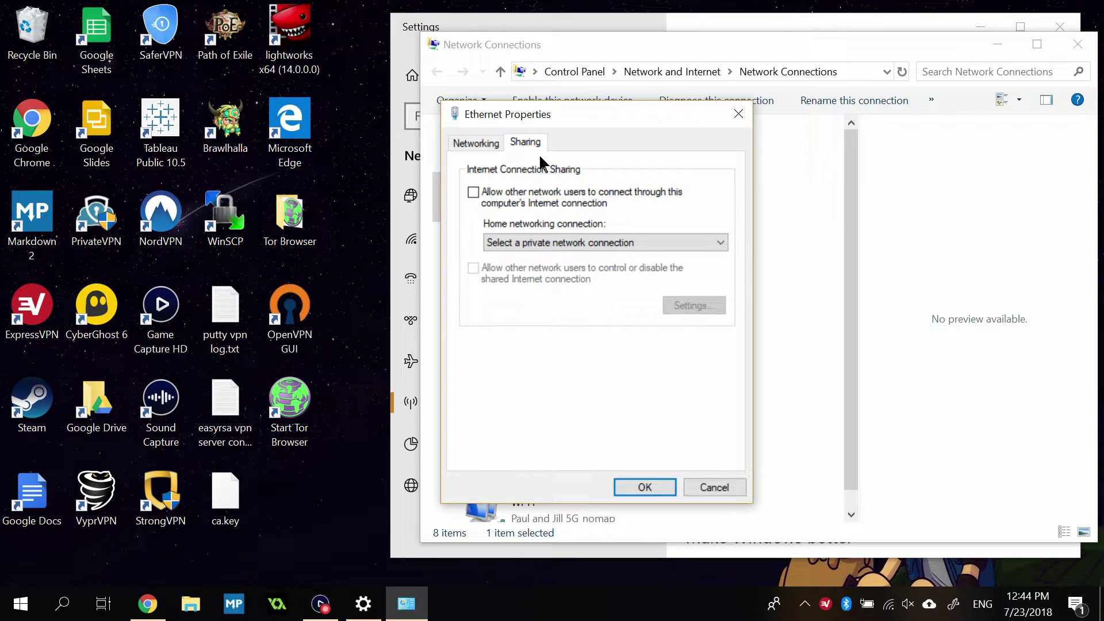
left_click(524, 193)
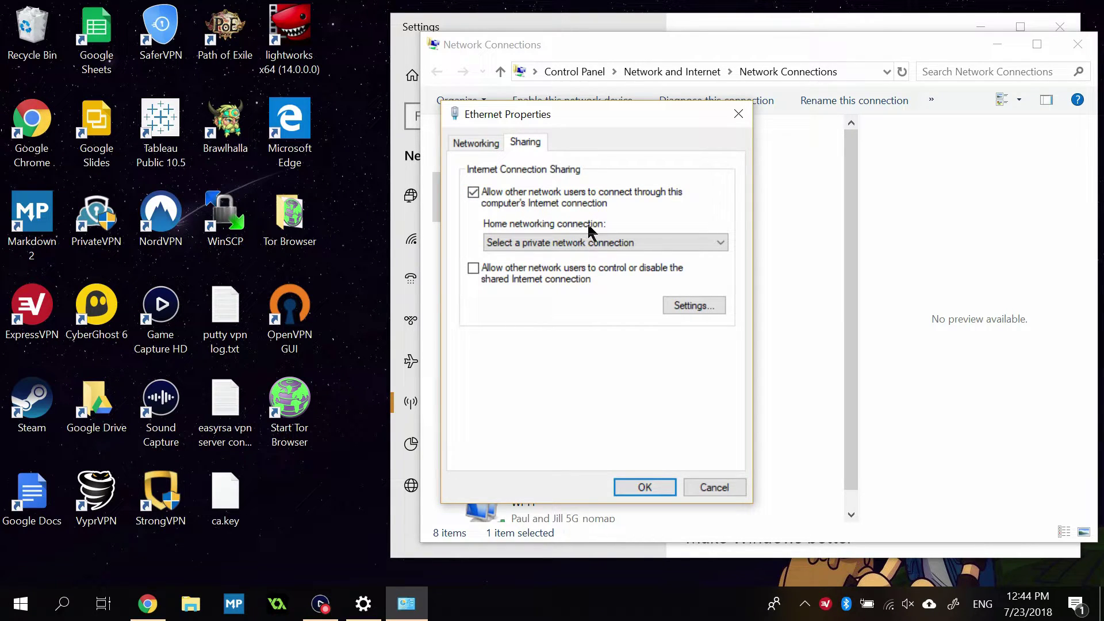
left_click(600, 248)
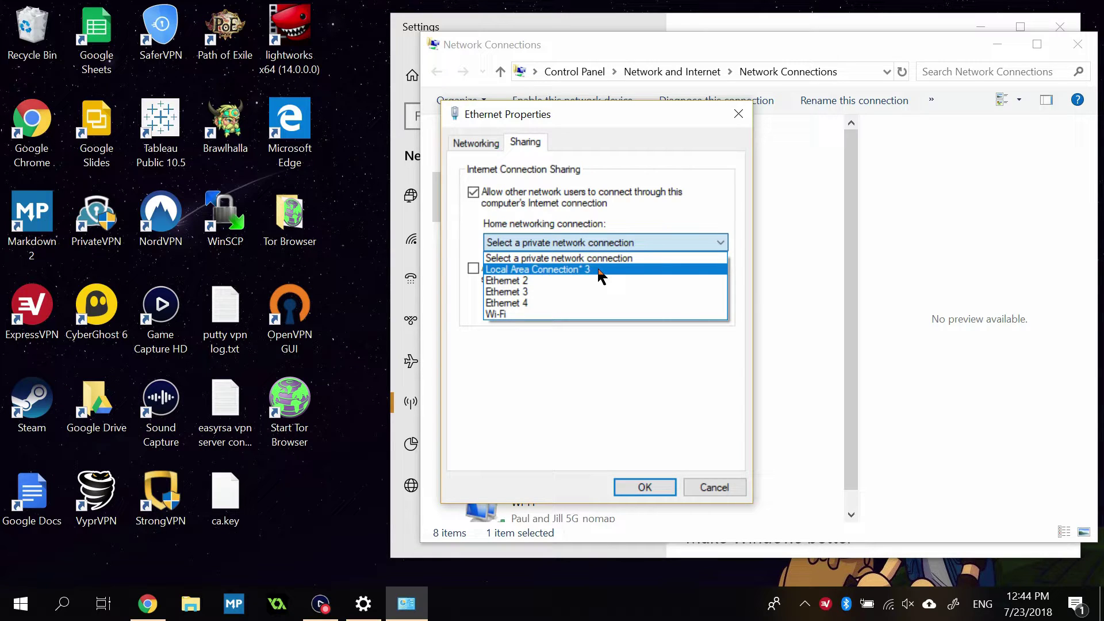
left_click(600, 271)
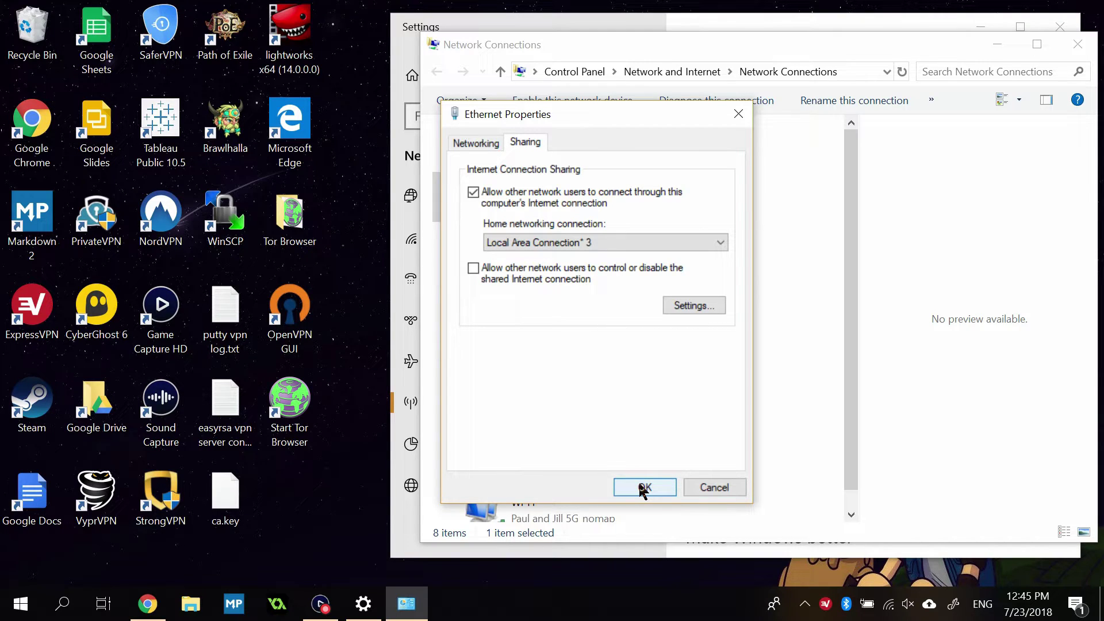
left_click(662, 495)
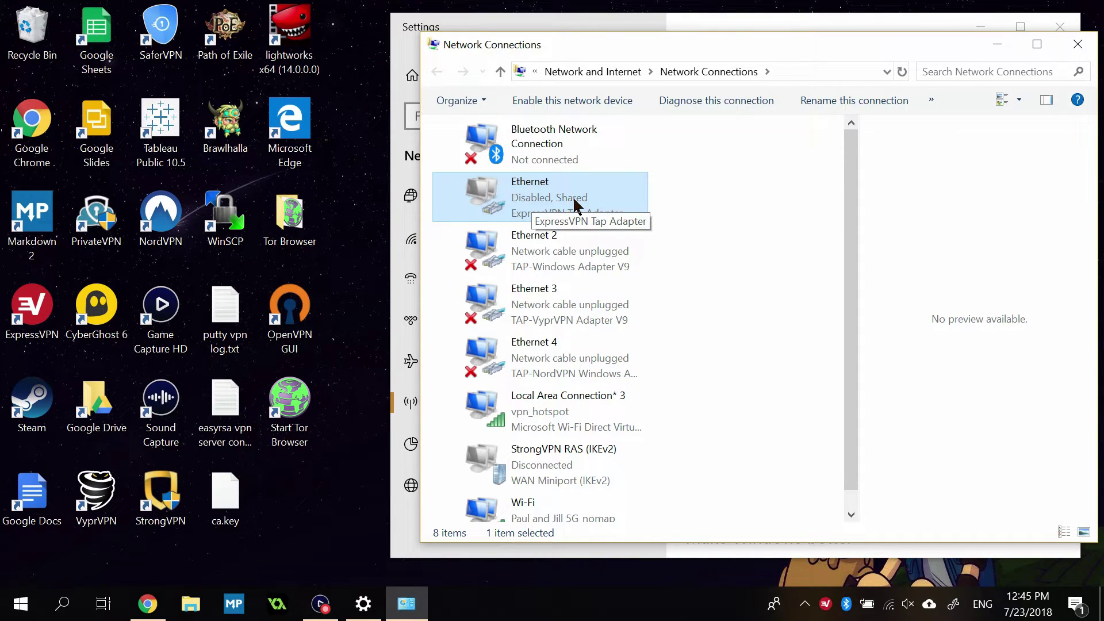
Launch ExpressVPN, connect it to USA - New York, and move its window left
double_click(50, 326)
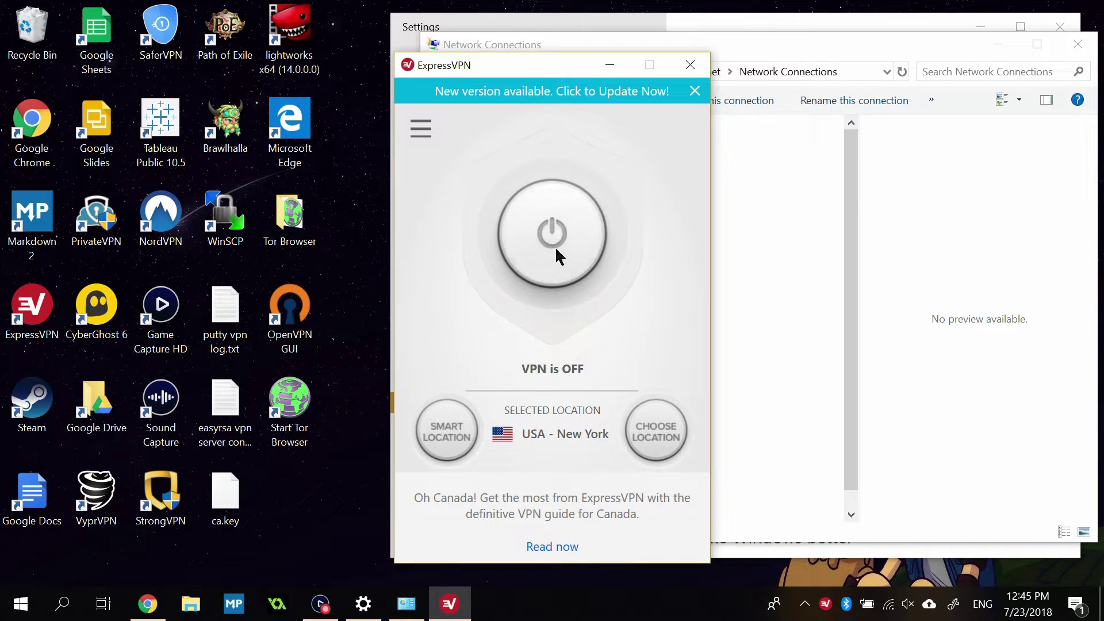
left_click(556, 249)
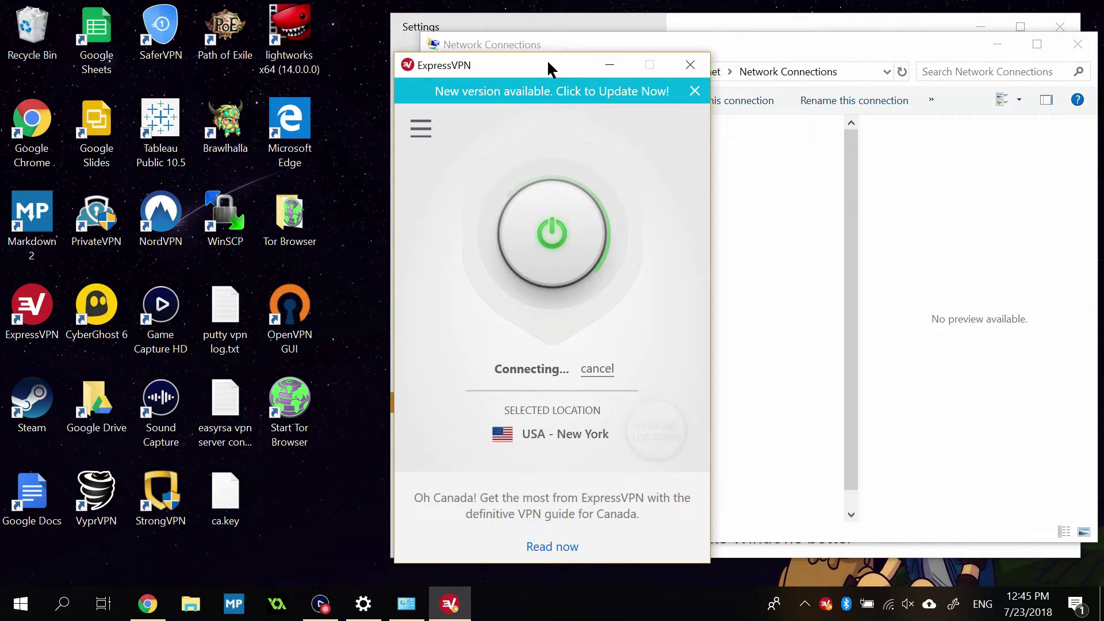
mouse_move(547, 62)
left_mouse_down()
mouse_move(297, 34)
mouse_move(199, 42)
left_mouse_up()
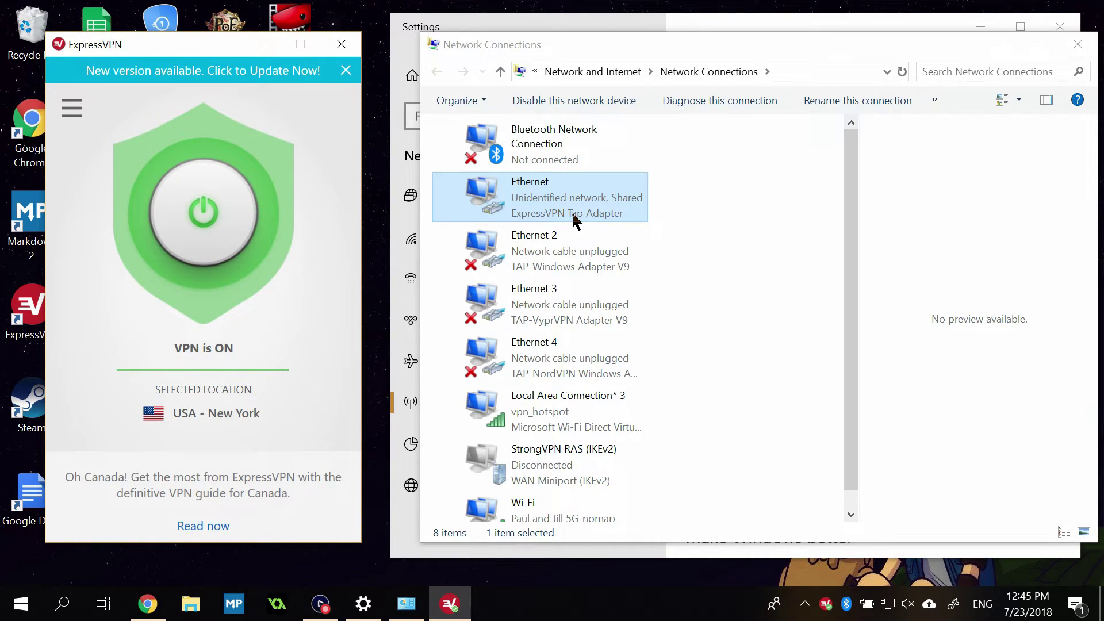
scroll(585, 328, "down", 1)
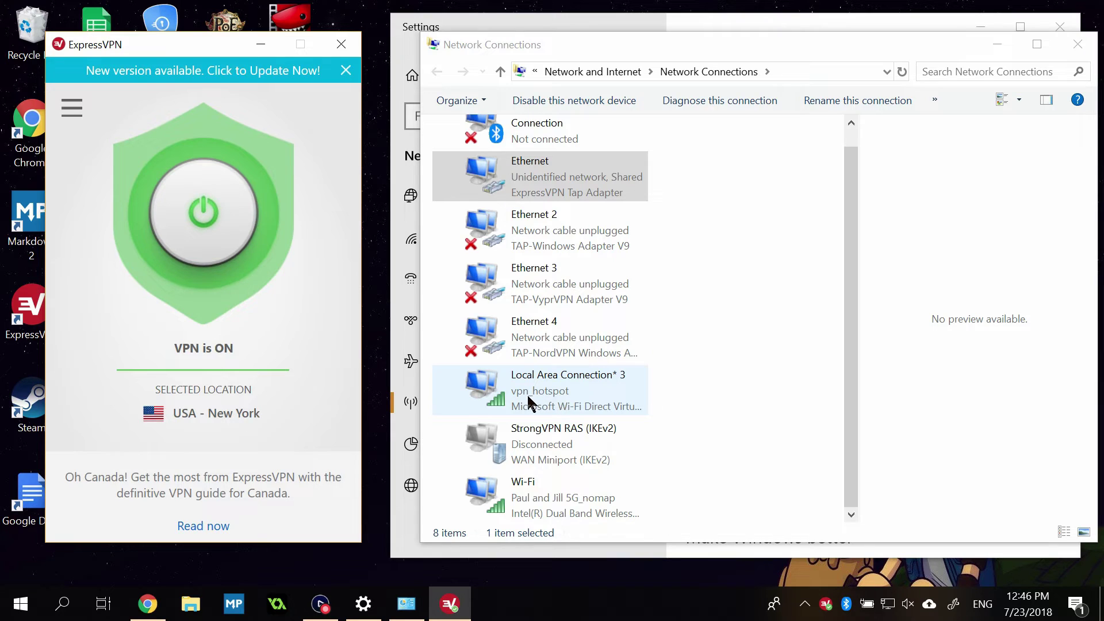
Minimize the Network Connections, Settings and ExpressVPN windows, leaving the VPN-shared hotspot running
left_click(998, 44)
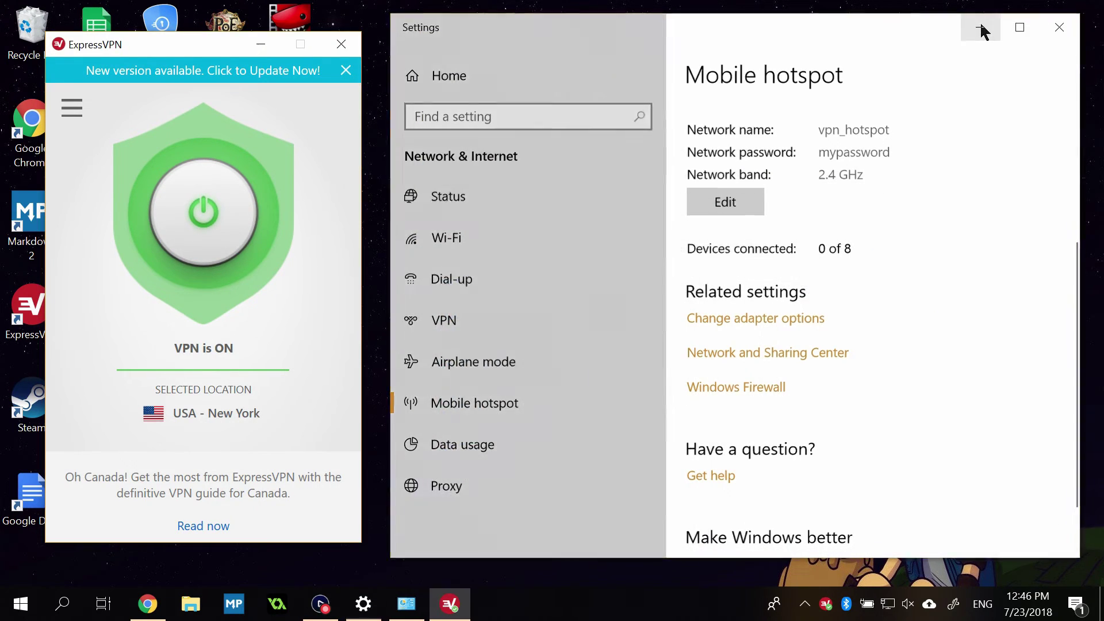
left_click(981, 27)
left_click(258, 44)
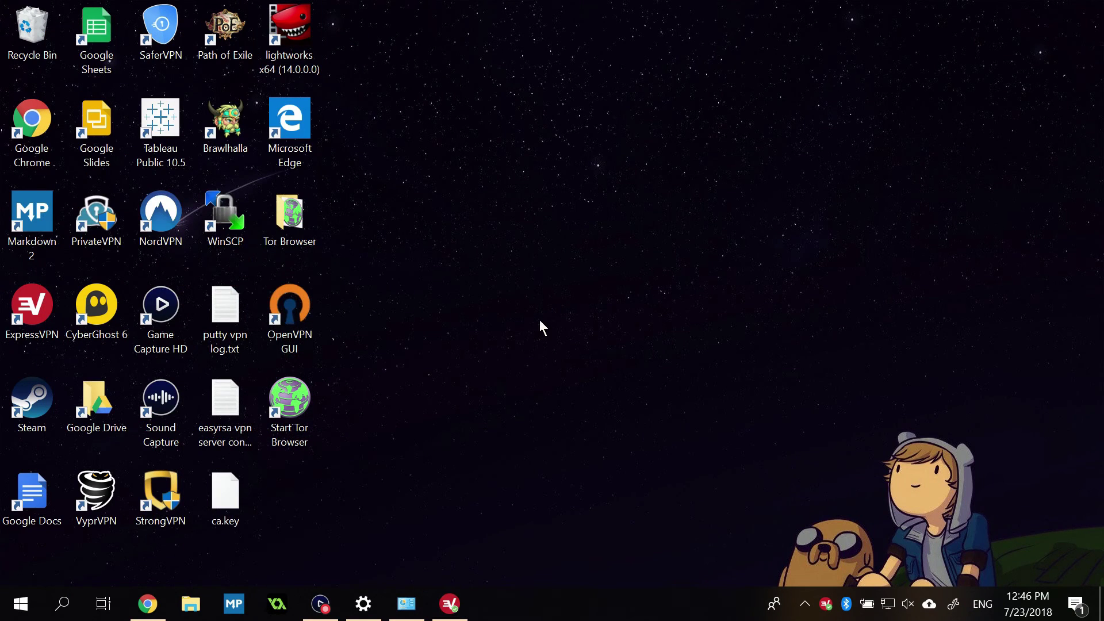